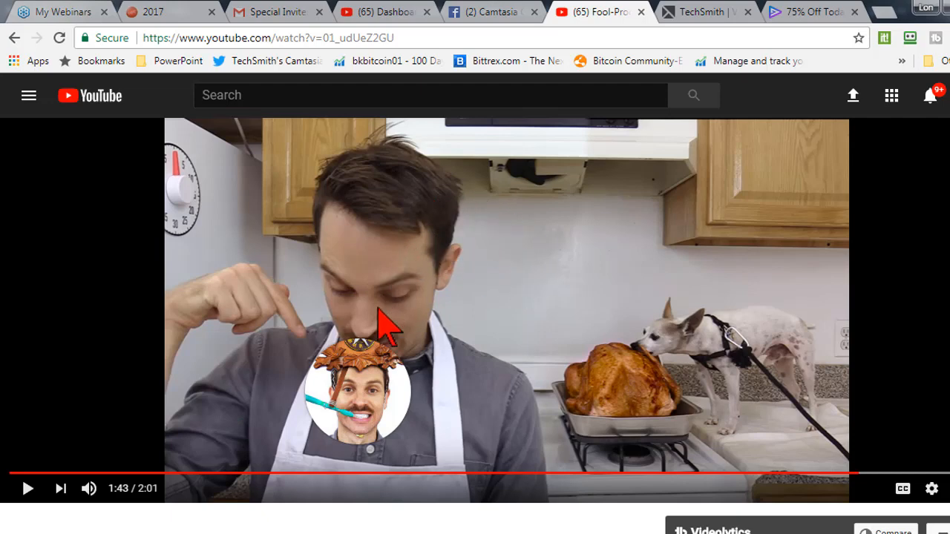
Seek through the YouTube video's closing seconds up to 1:54 to examine how its end-screen elements are placed and timed.
mouse_move(356, 389)
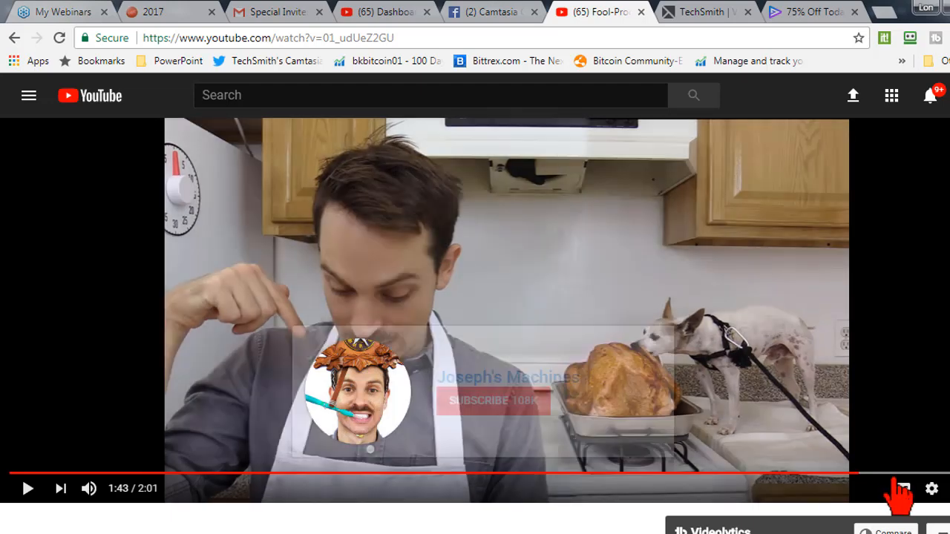
click(870, 472)
click(888, 473)
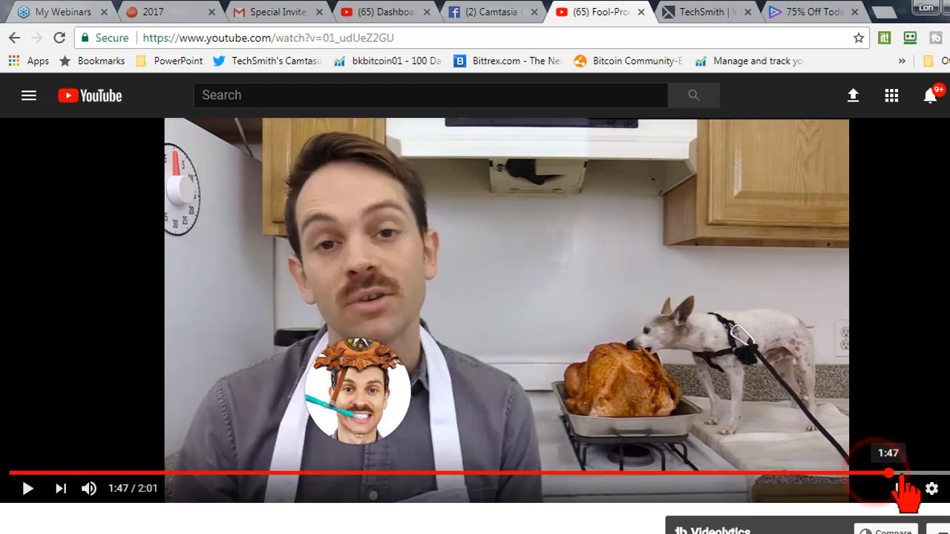
click(899, 472)
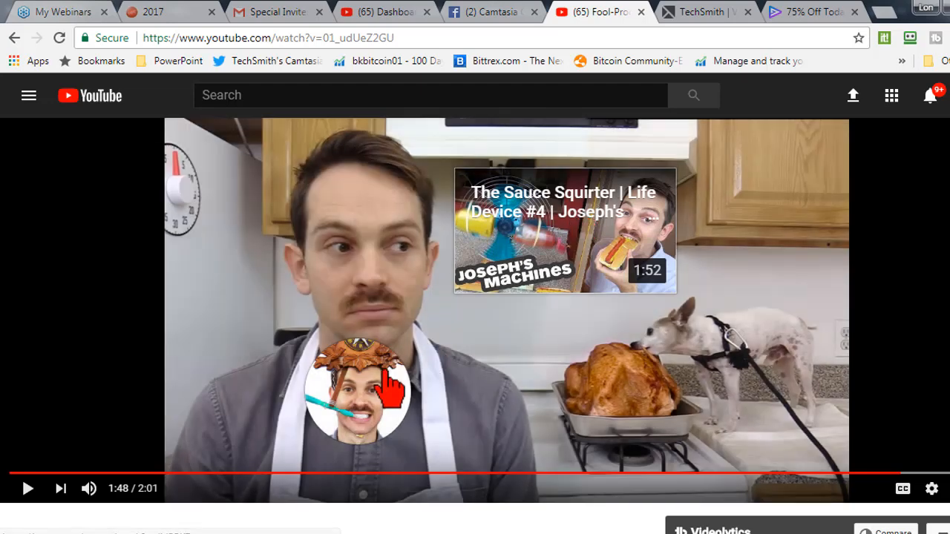
mouse_move(392, 390)
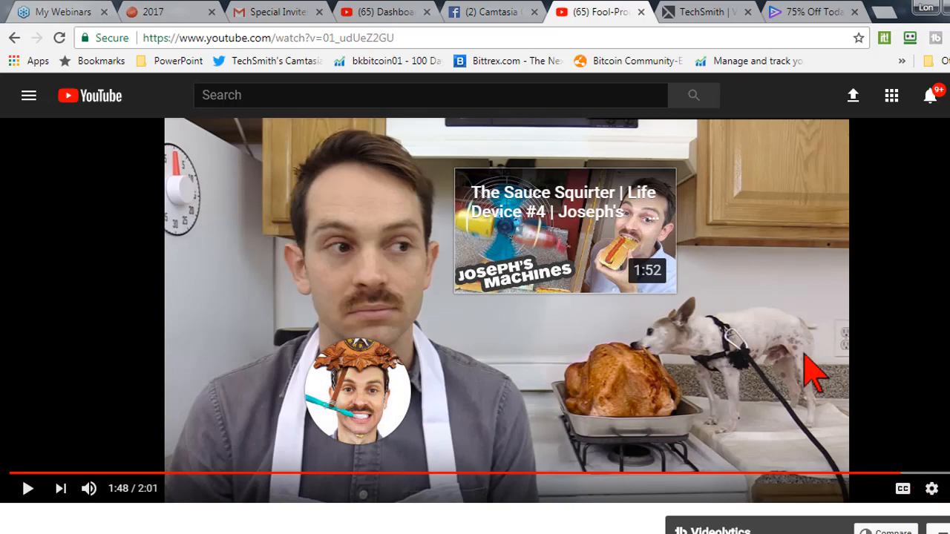
click(925, 473)
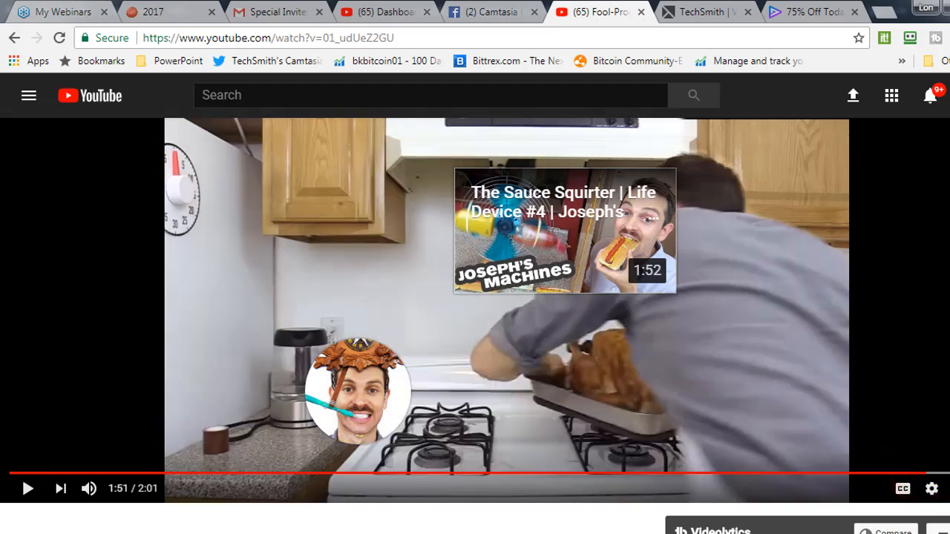
click(943, 473)
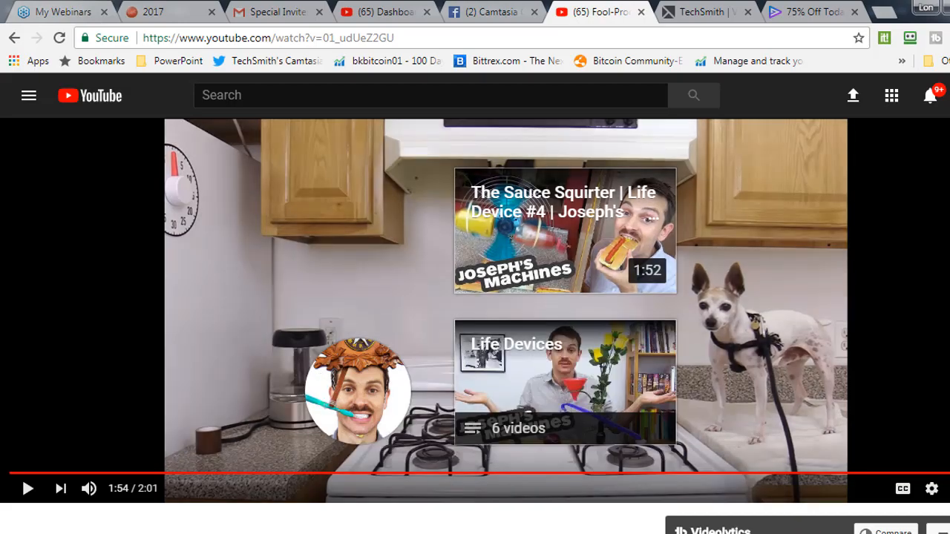
Switch to Camtasia, go to the end of the project timeline and scrub through the PPT End Screen 2 group.
click(600, 417)
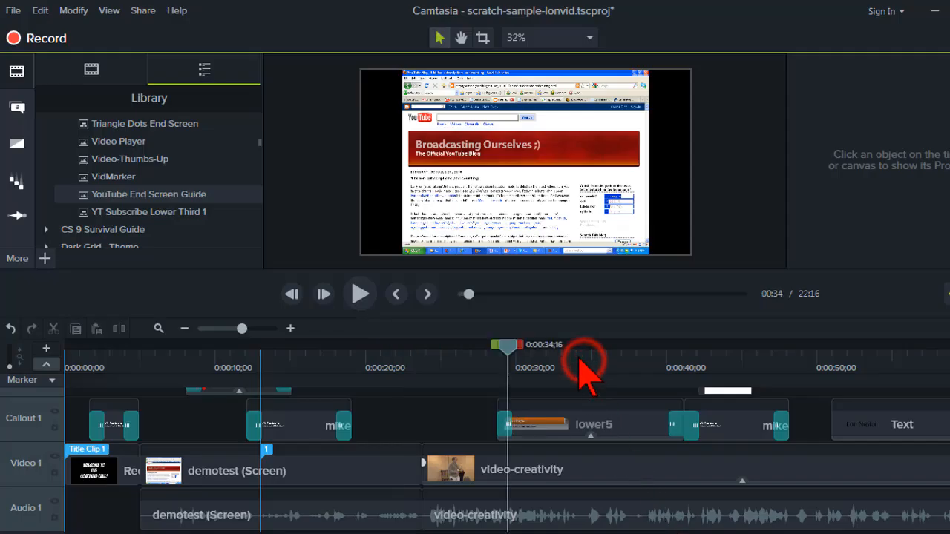
click(581, 359)
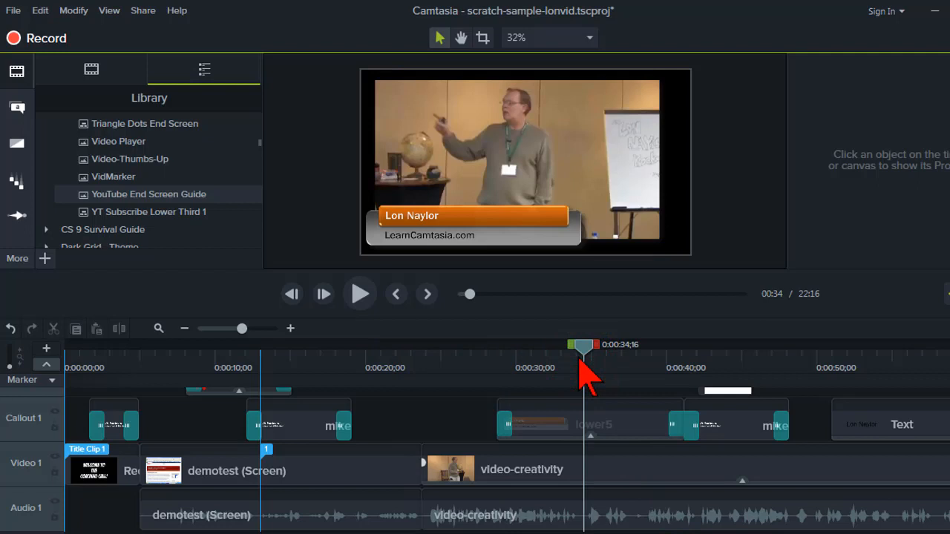
key(ctrl+End)
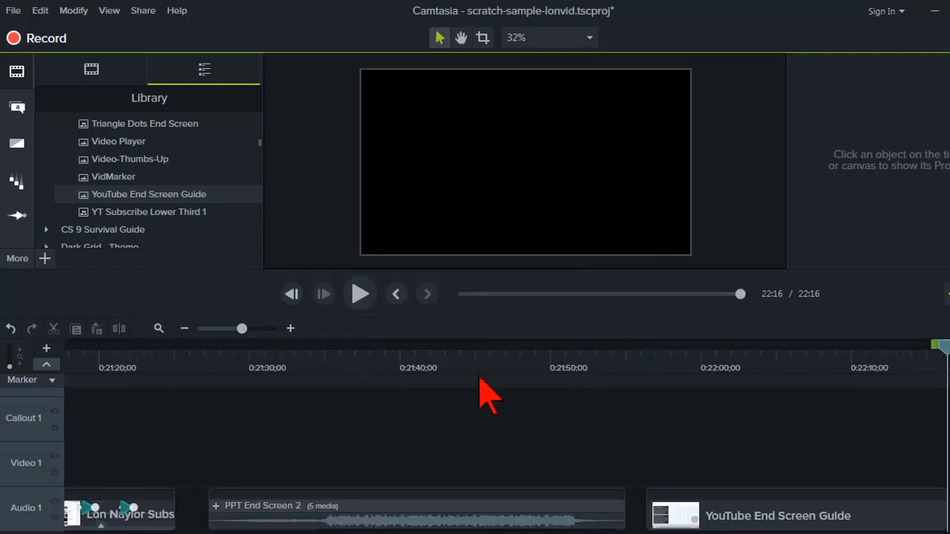
click(204, 364)
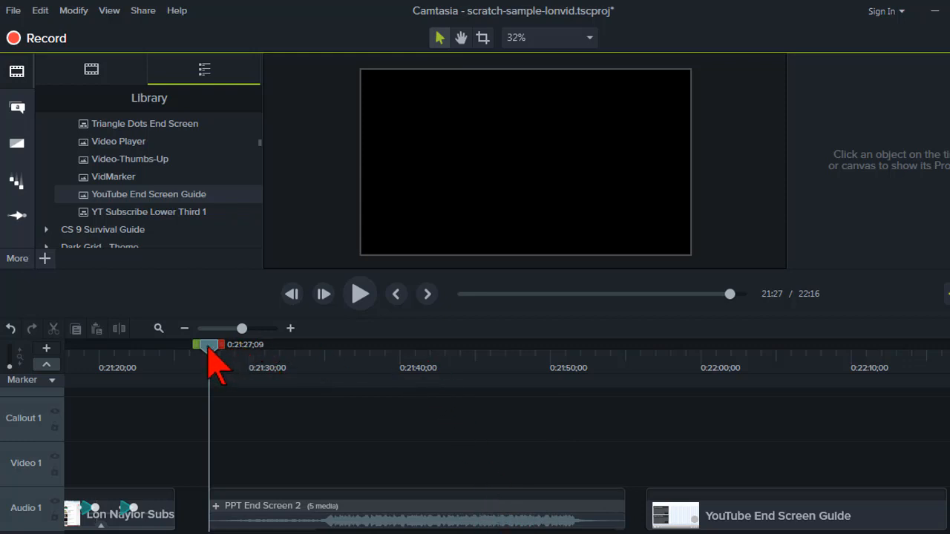
drag(209, 349, 367, 364)
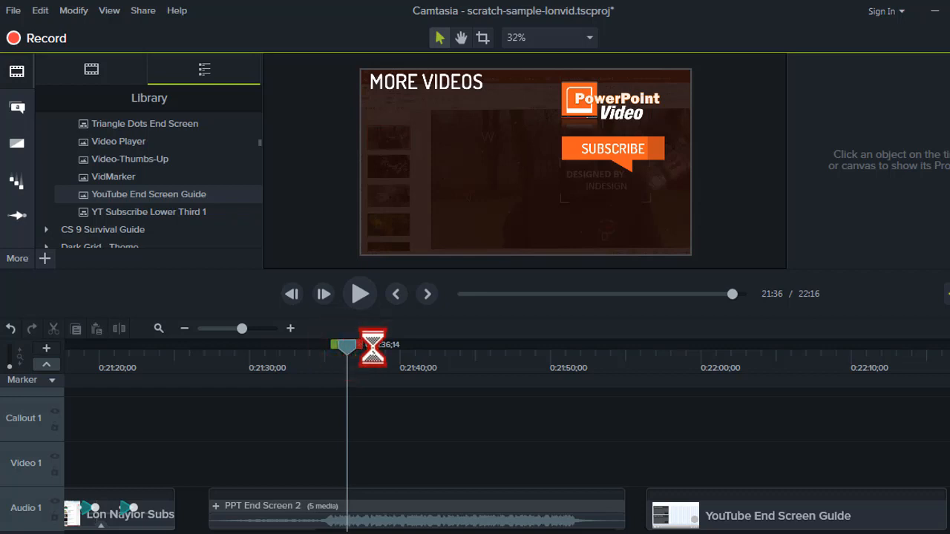
drag(372, 348, 509, 371)
click(447, 345)
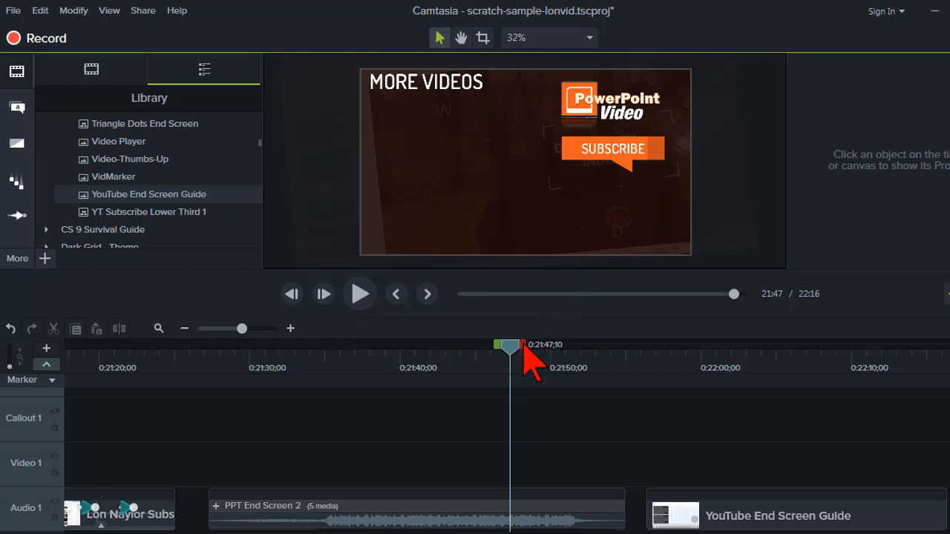
drag(520, 346, 555, 317)
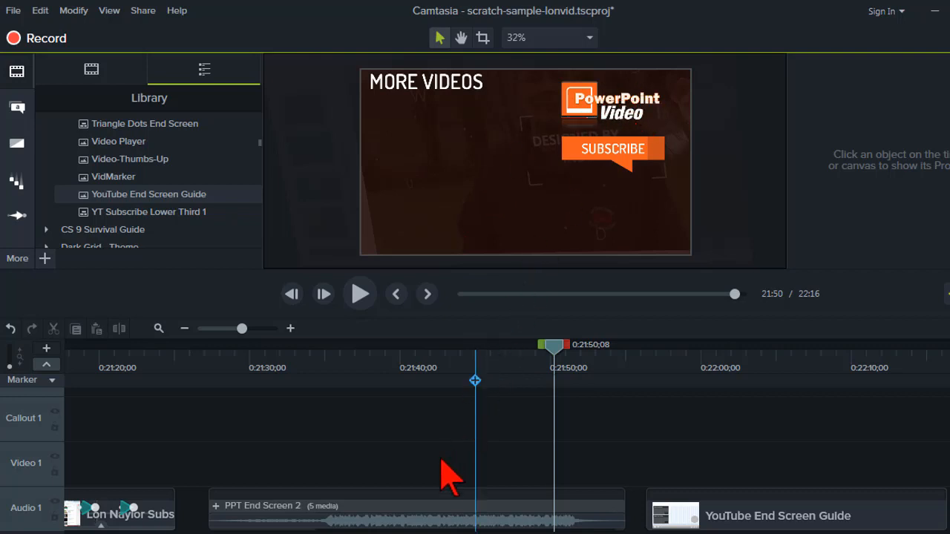
Expand the PPT End Screen 2 group to inspect its media tracks, and collapse it again.
click(442, 505)
drag(562, 349, 301, 354)
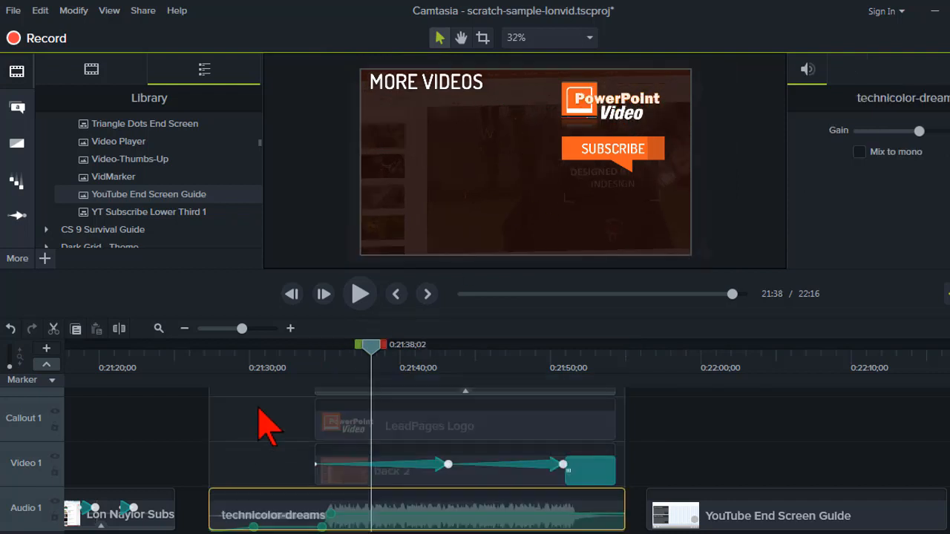
drag(484, 269, 484, 267)
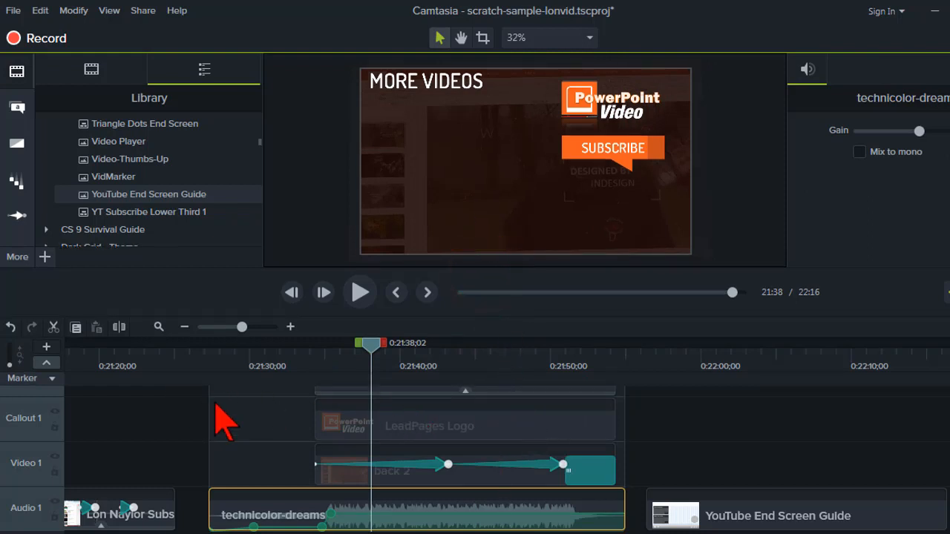
scroll(255, 462, up, 3)
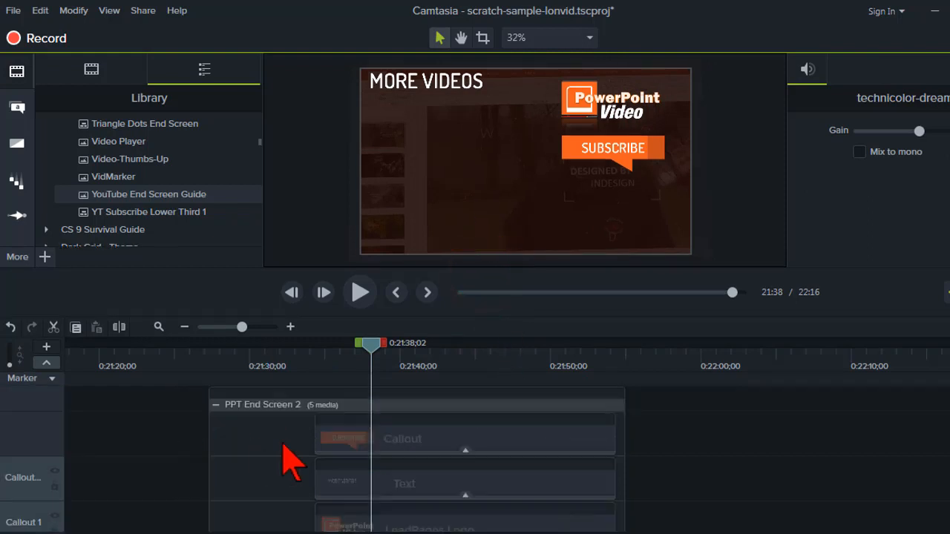
click(215, 406)
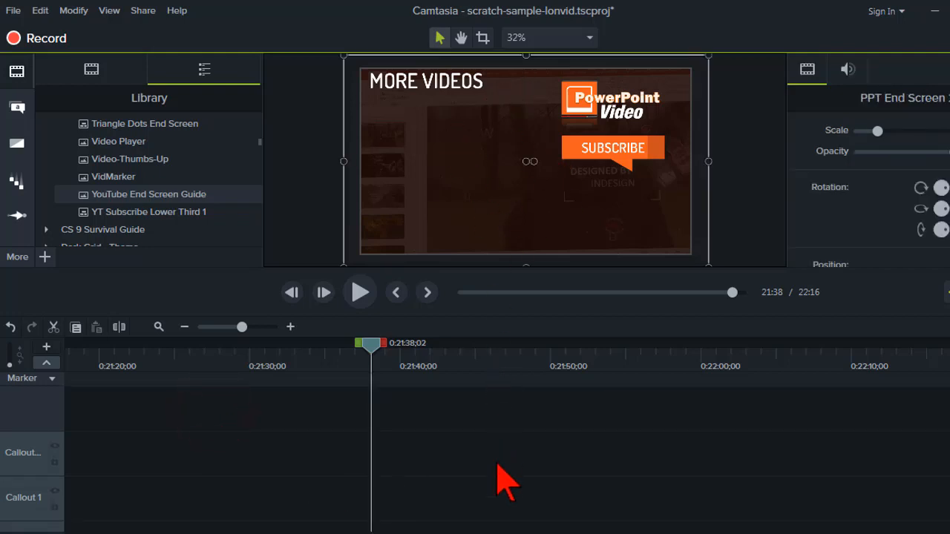
scroll(499, 459, down, 2)
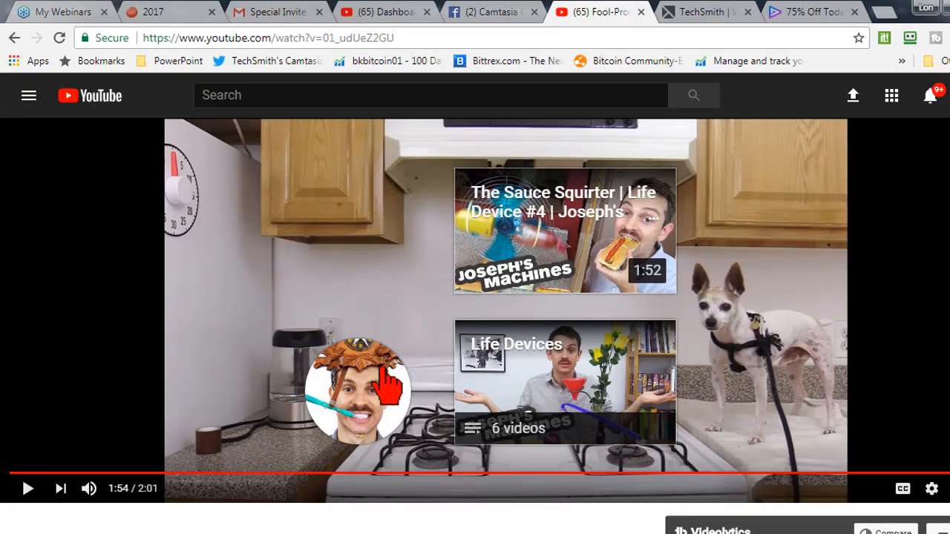
Review the YouTube end screen, return to Camtasia, and compare YouTube End Screen Guide with PPT End Screen 2 on an enlarged canvas.
mouse_move(382, 371)
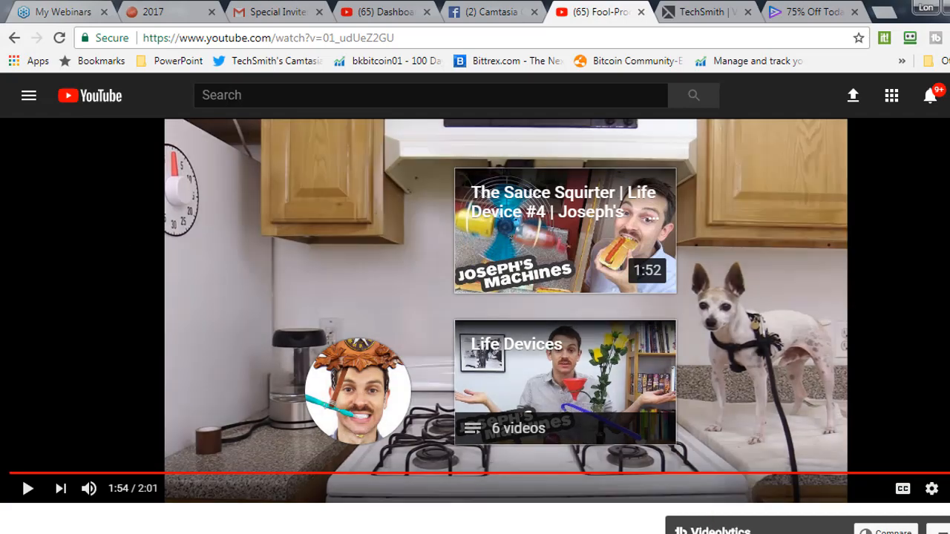
click(669, 532)
click(702, 358)
drag(600, 269, 604, 335)
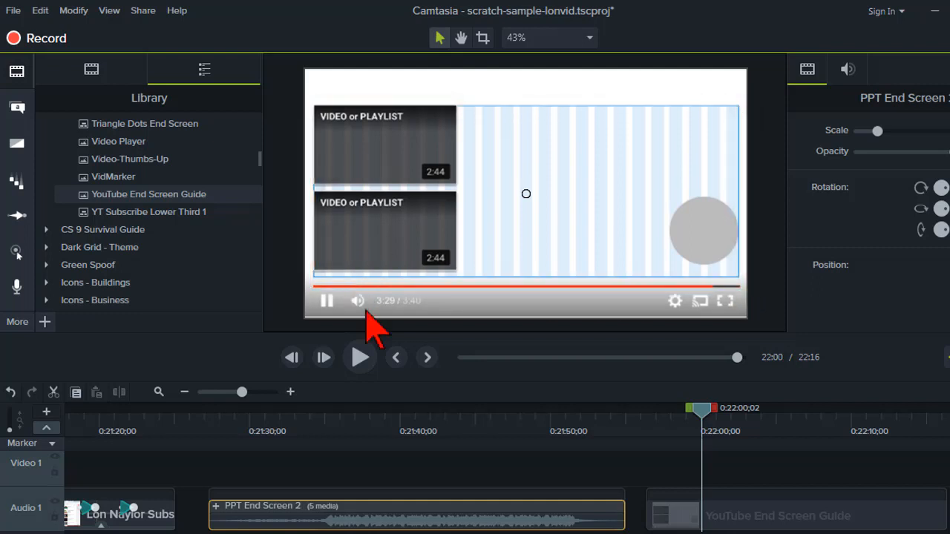
click(430, 421)
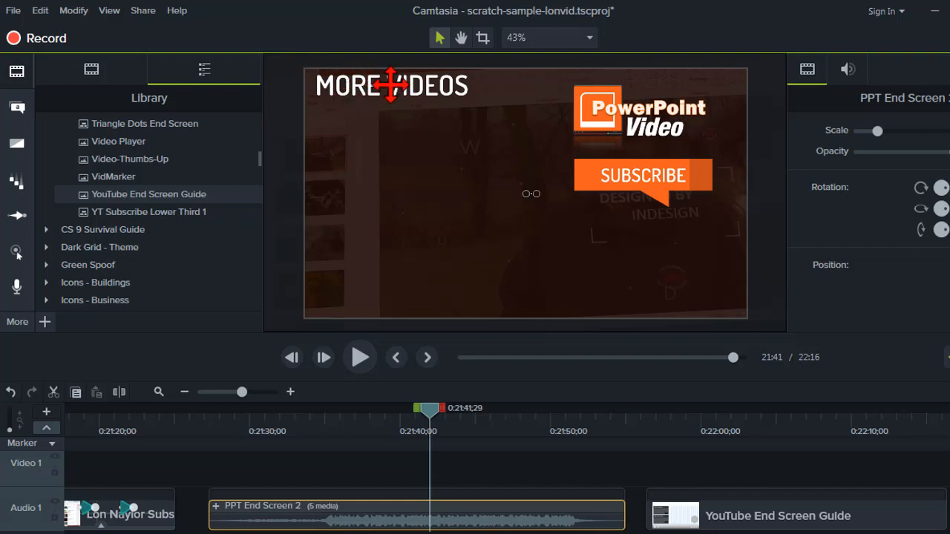
click(739, 422)
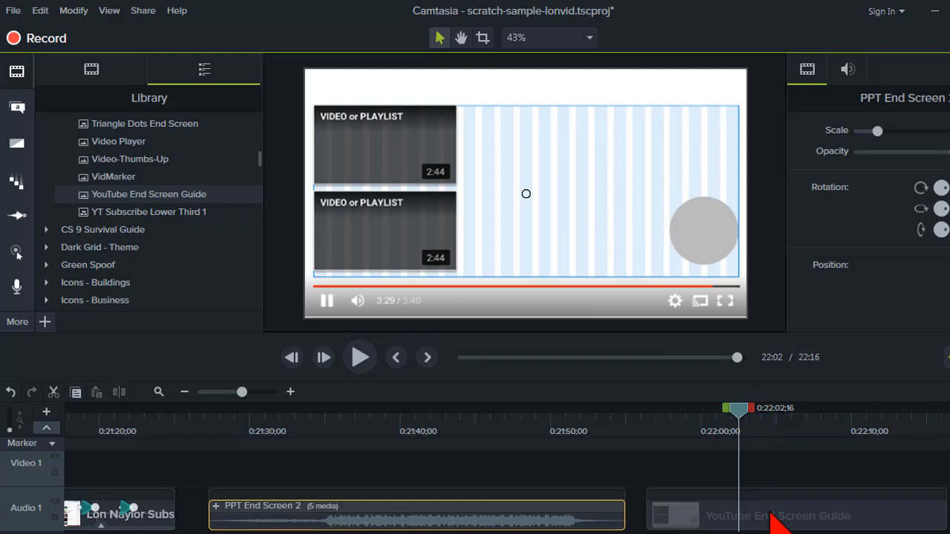
click(520, 422)
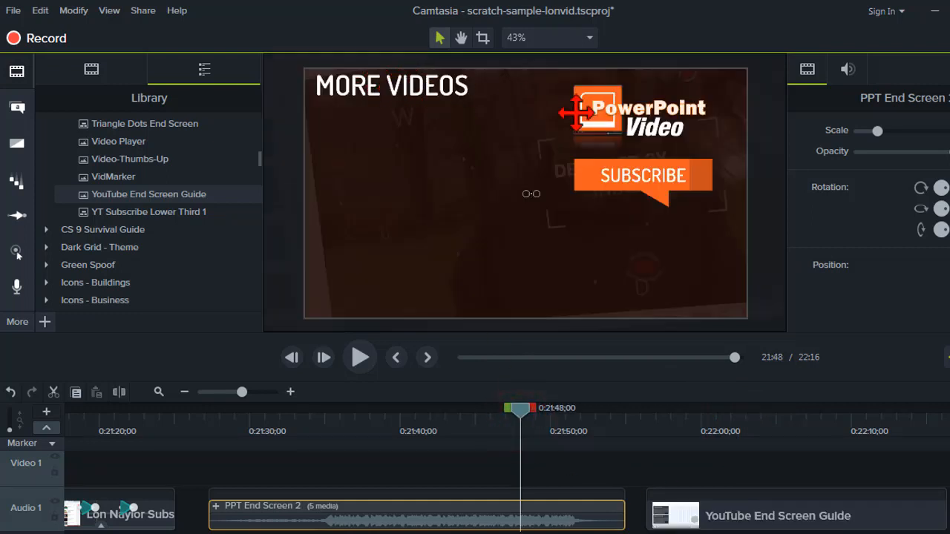
Overlay the YouTube End Screen Guide clip on the track above PPT End Screen 2 and lower its opacity to 39%.
click(785, 514)
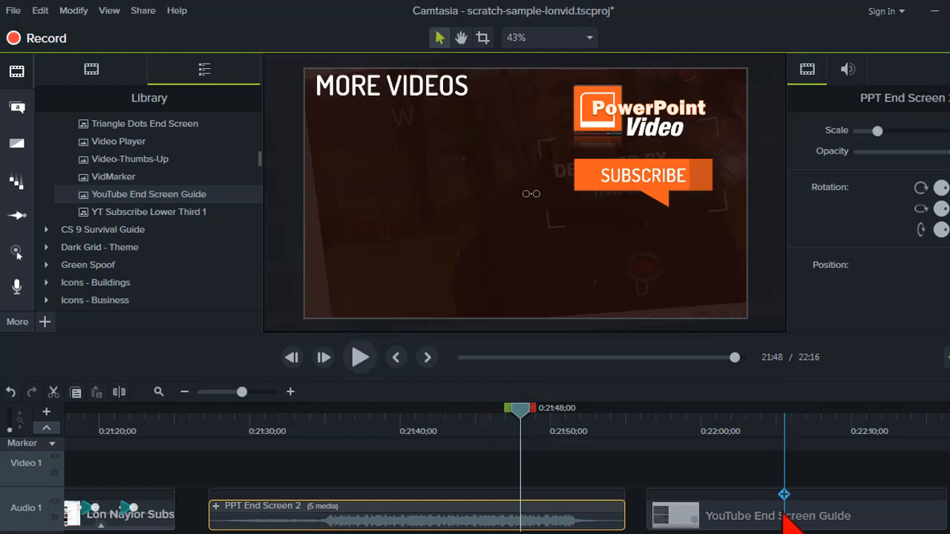
click(469, 419)
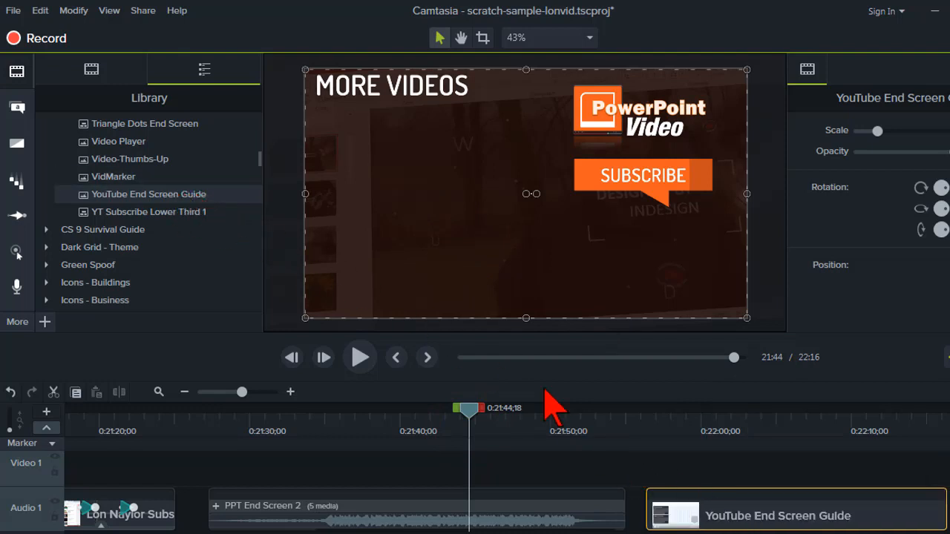
drag(727, 515, 384, 533)
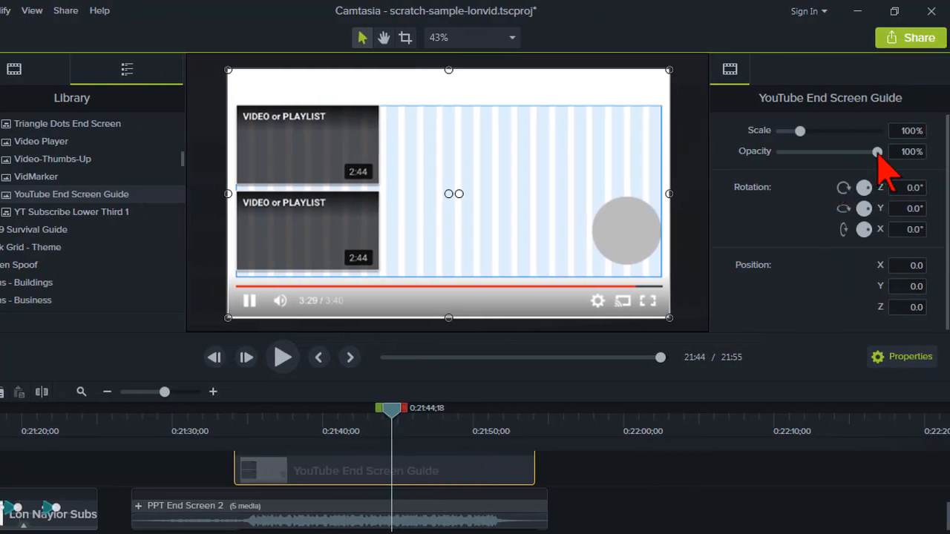
drag(878, 153, 819, 153)
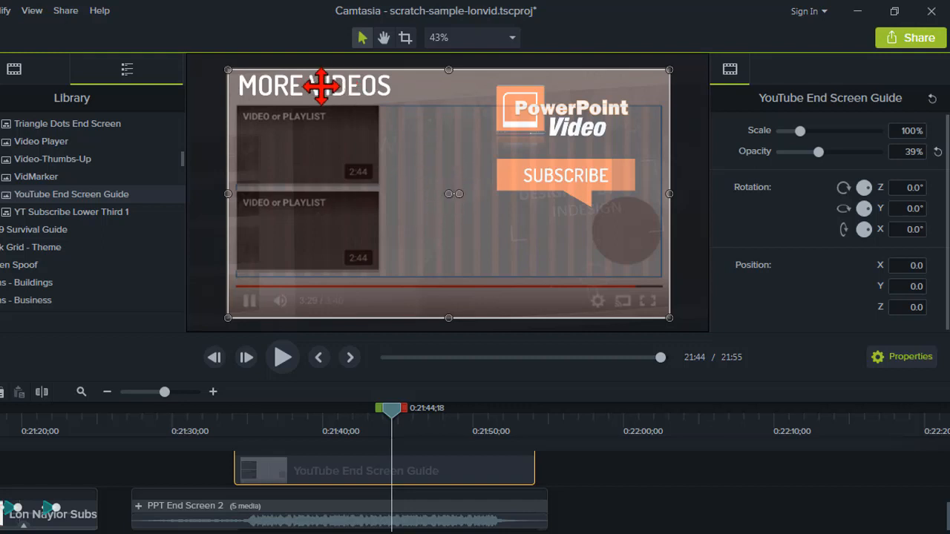
Move the YouTube End Screen Guide clip back down after PPT End Screen 2 and restore its opacity to 100%.
click(431, 470)
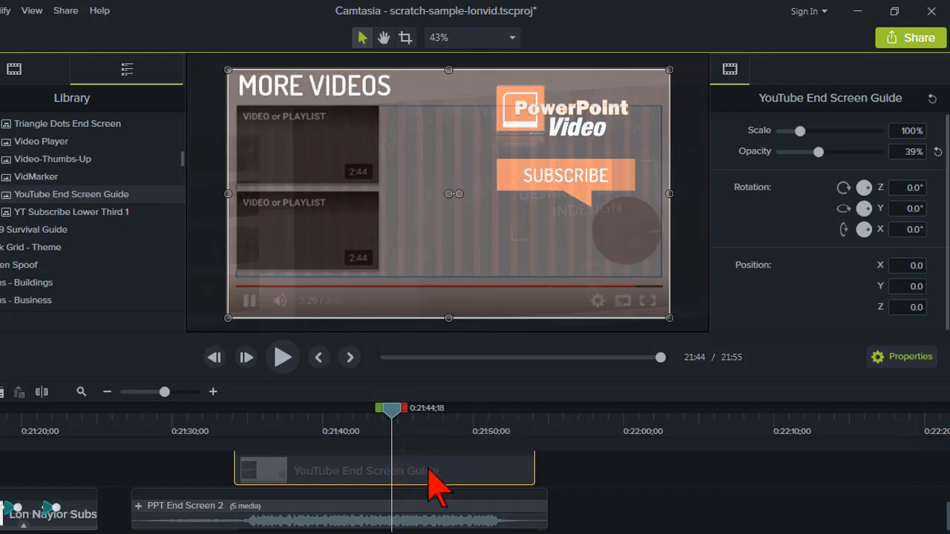
drag(433, 462, 811, 518)
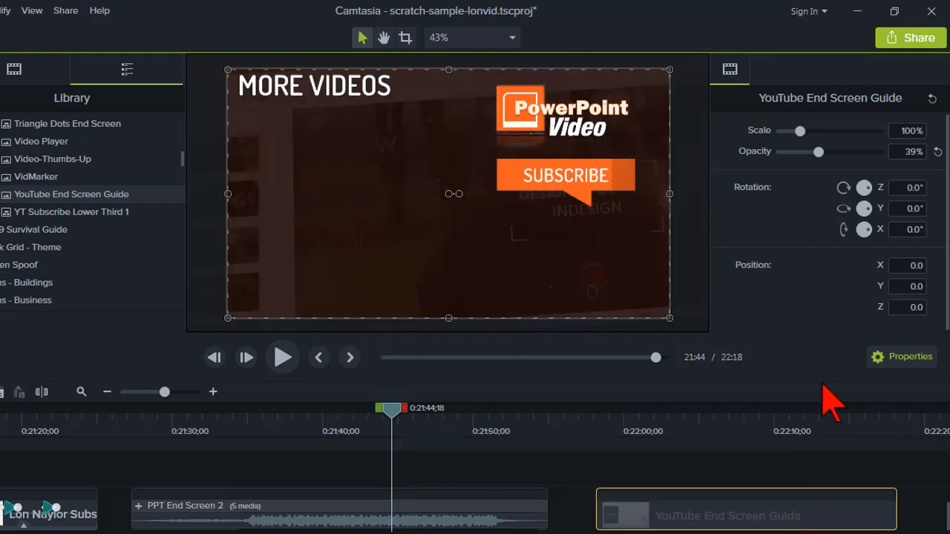
drag(820, 152, 877, 152)
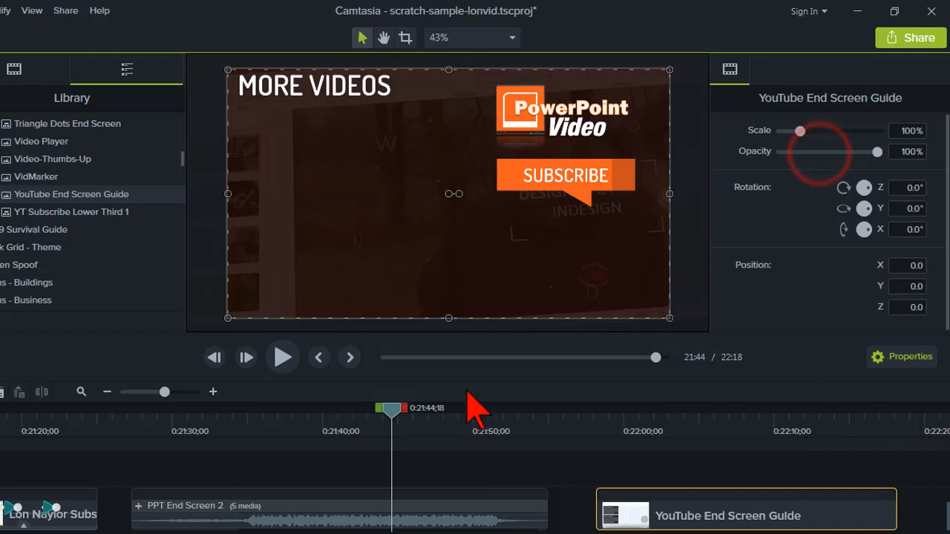
Scrub through PPT End Screen 2 to its end and preview the YouTube End Screen Guide clip at about 22:03.
drag(392, 410, 323, 410)
drag(425, 413, 546, 417)
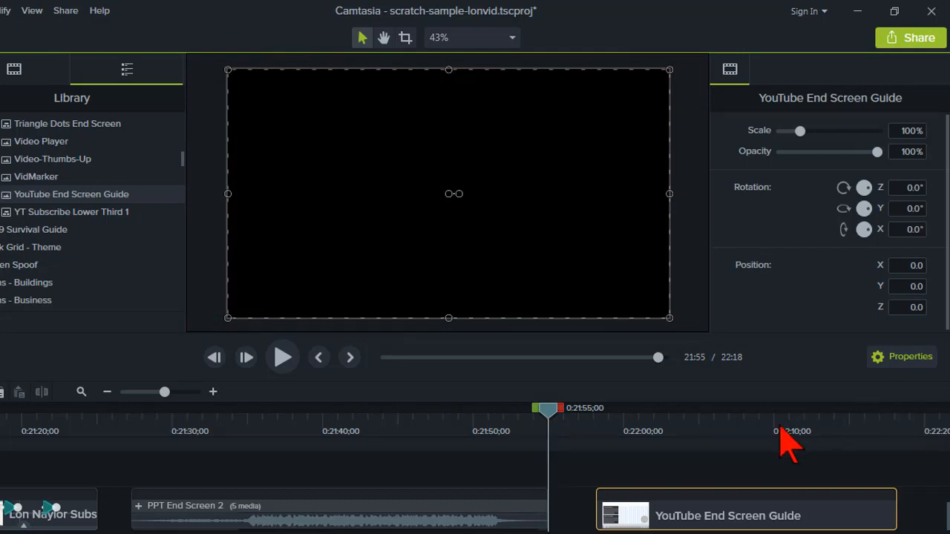
click(678, 427)
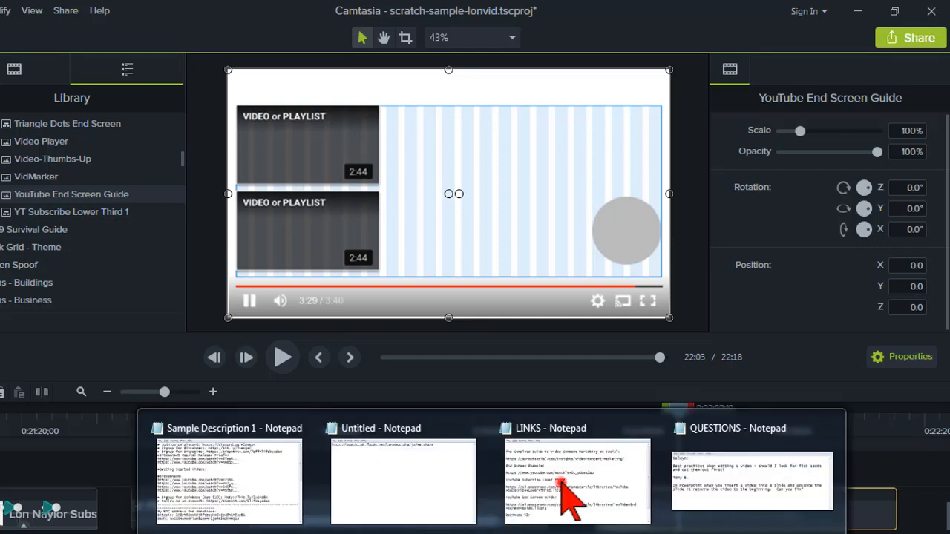
Copy the YouTube End Screen Guide .libzip download link from the LINKS note in Notepad.
click(560, 479)
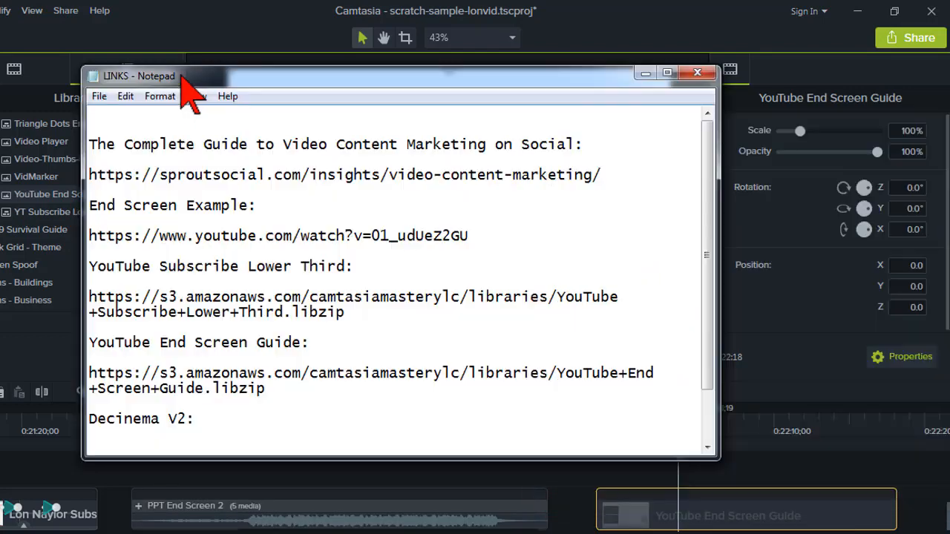
drag(88, 373, 264, 388)
right_click(252, 379)
click(320, 206)
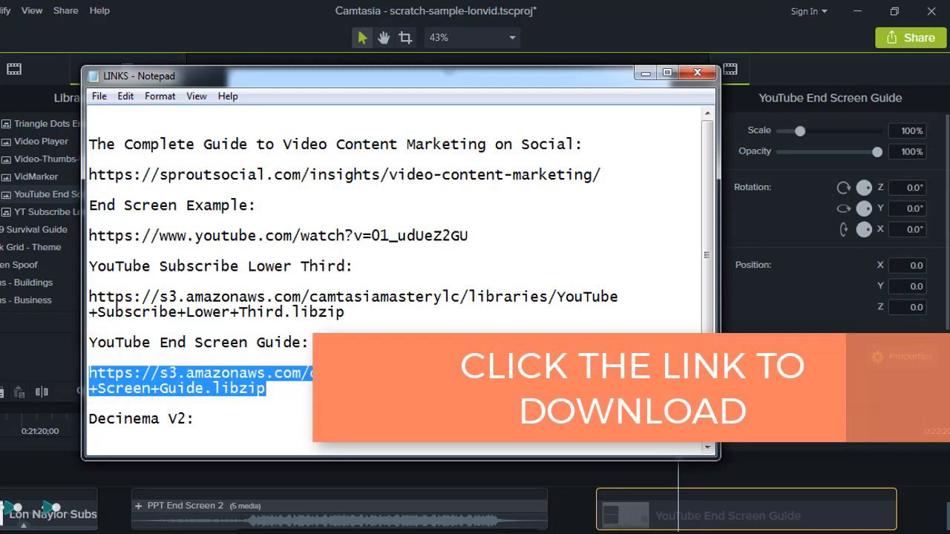
Load the copied download link in Chrome, cancel saving the file, and show the TechSmith Video Review page.
key(alt+Tab)
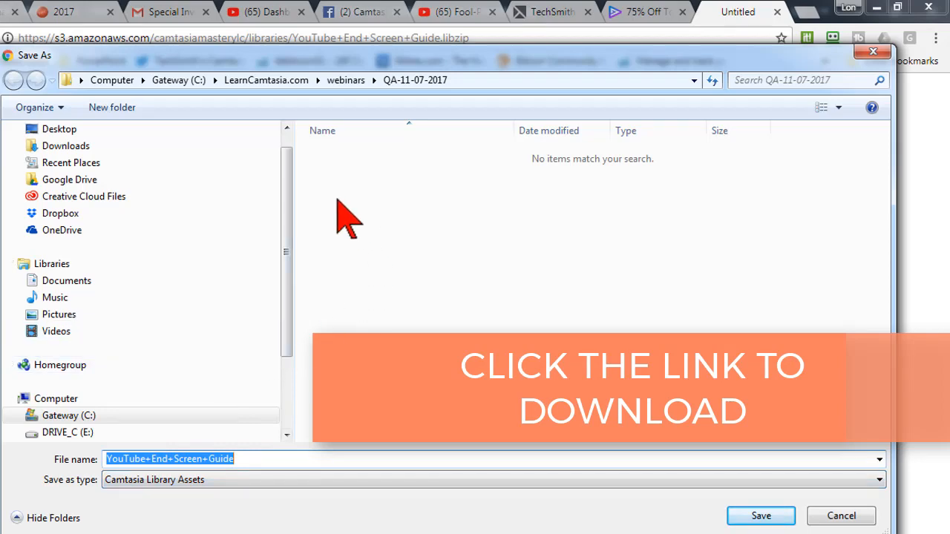
click(837, 517)
click(625, 12)
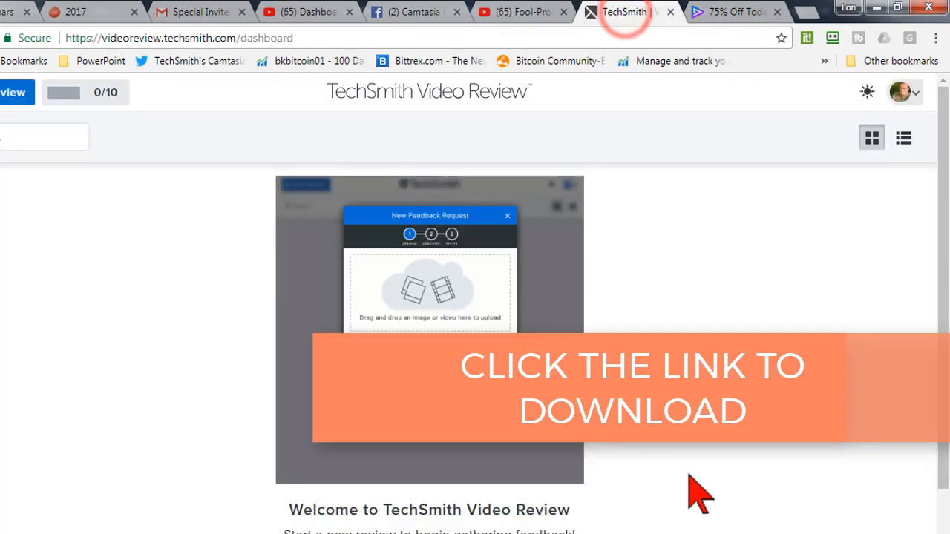